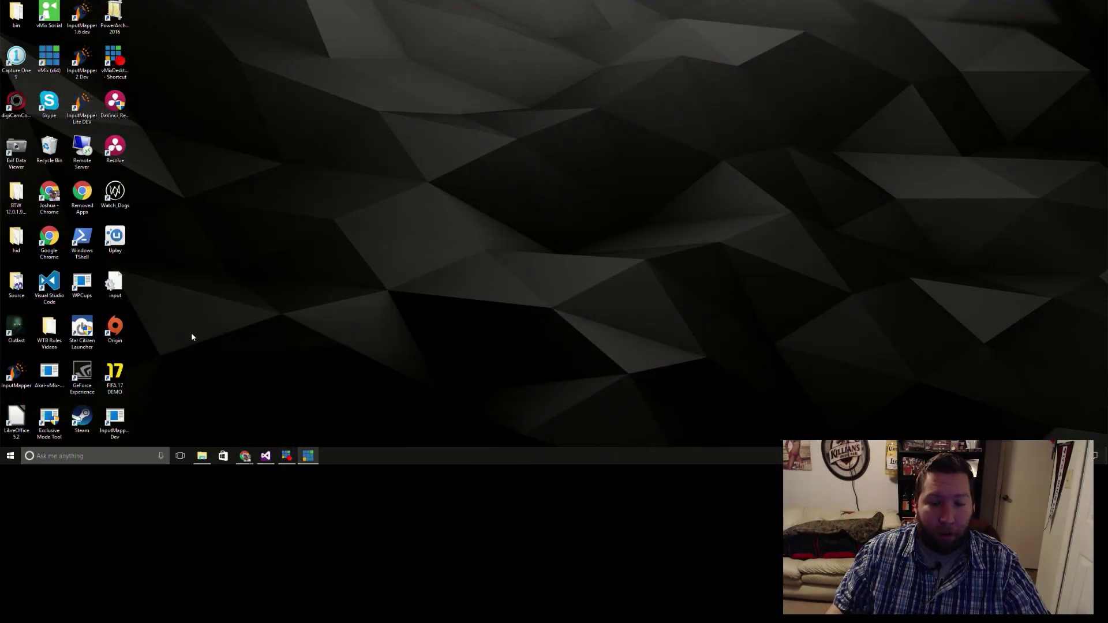
# Select and deselect the InputMapper 1.6.11 Dev desktop shortcut, then close the tray icons popup.
pyautogui.moveTo(271, 460)
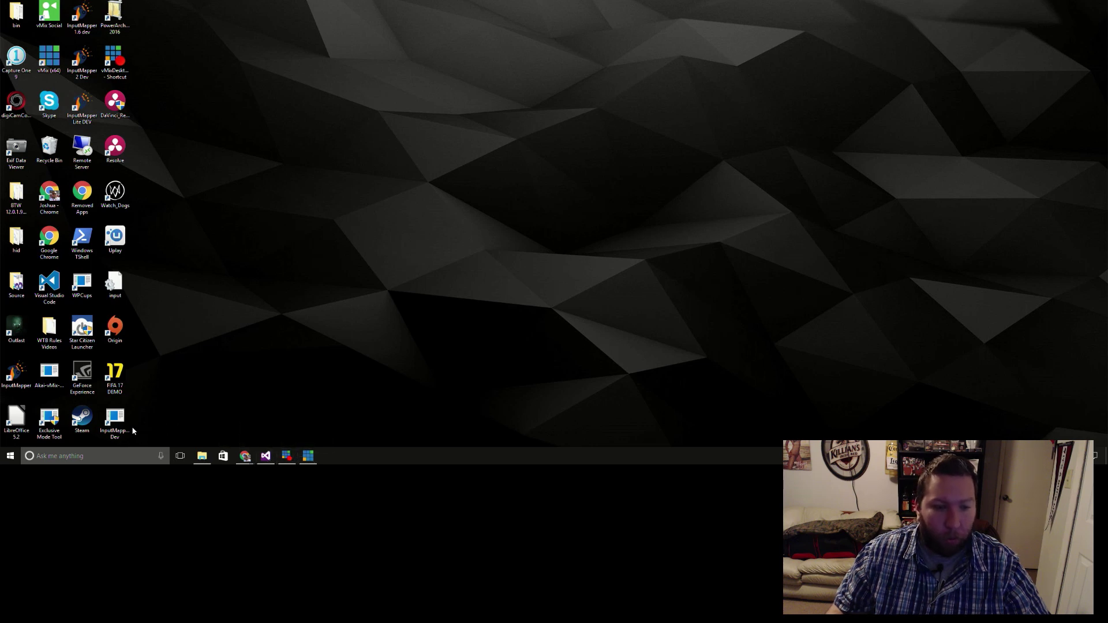
pyautogui.click(117, 423)
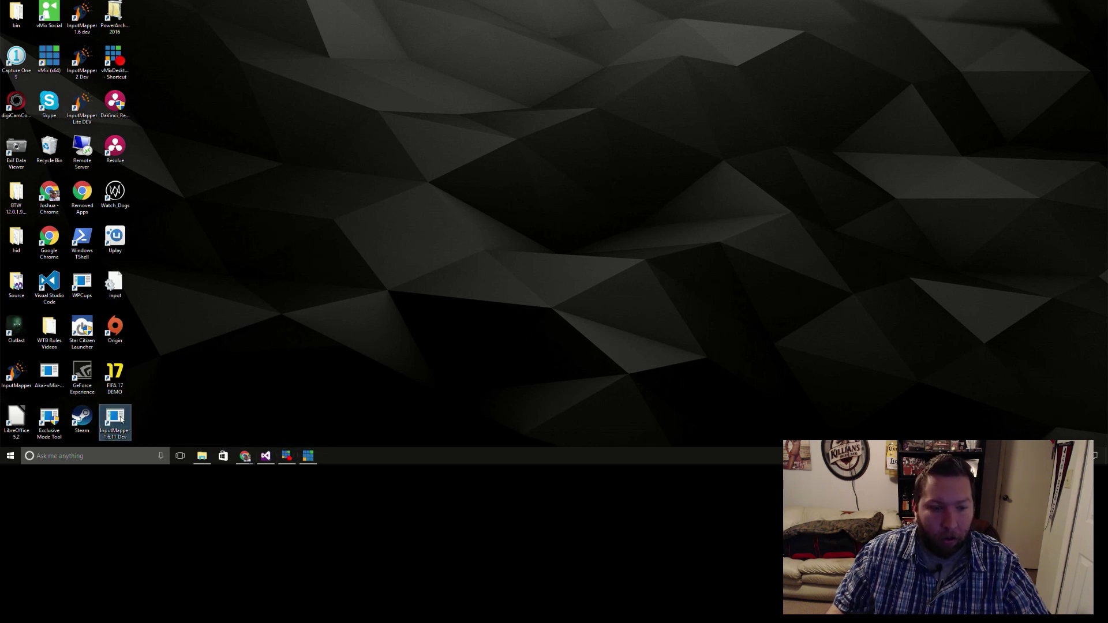
pyautogui.click(456, 174)
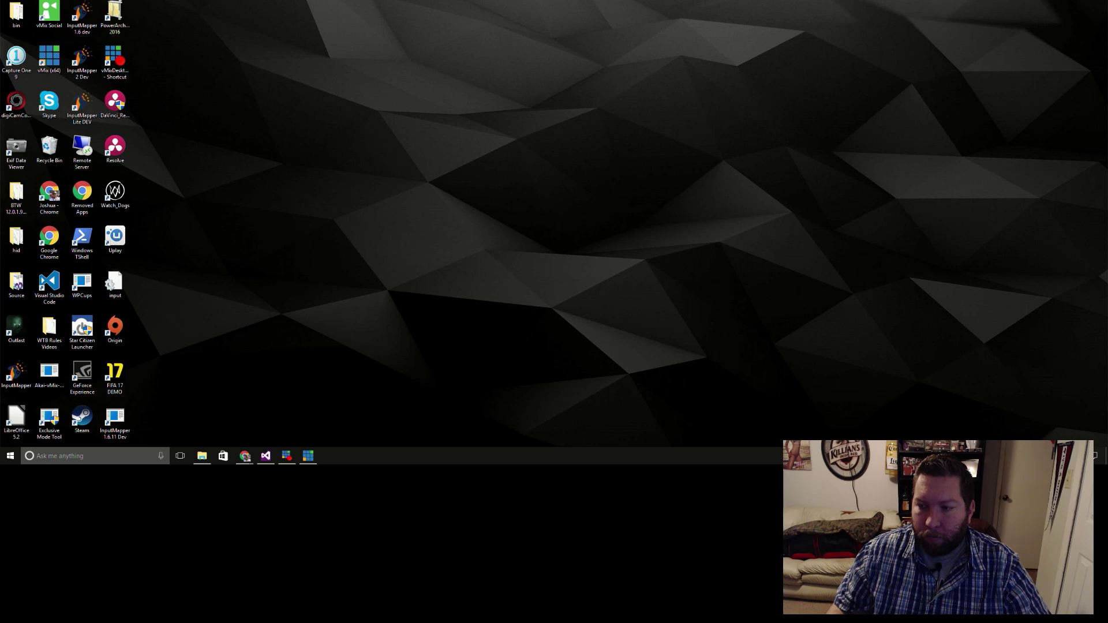
pyautogui.click(333, 434)
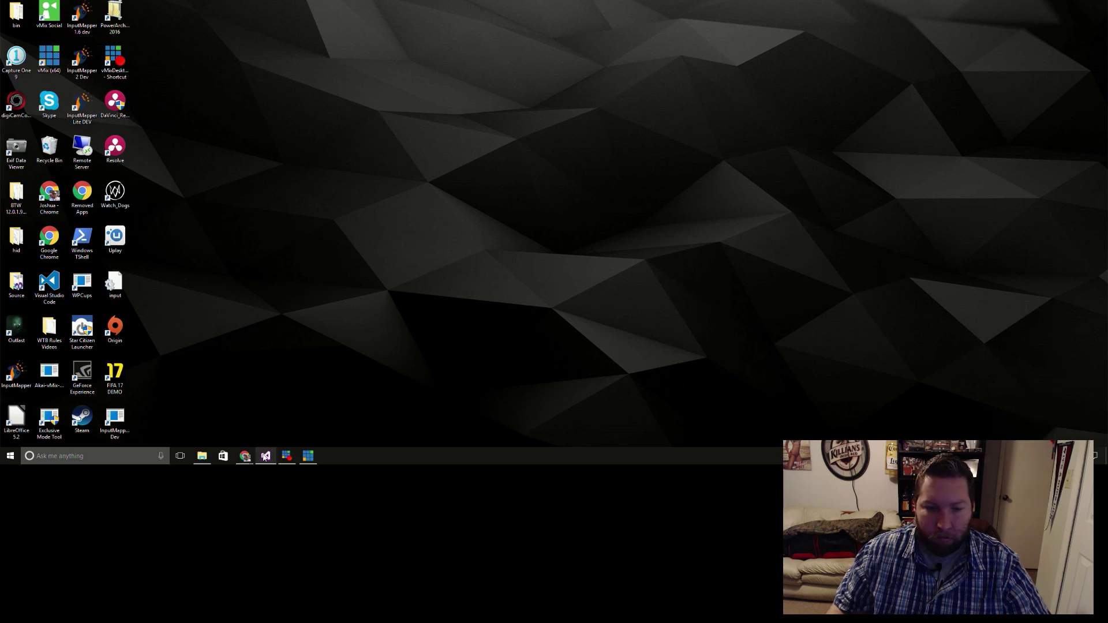
# Run InputMapper1 under the Visual Studio debugger, then minimize Visual Studio.
pyautogui.click(265, 455)
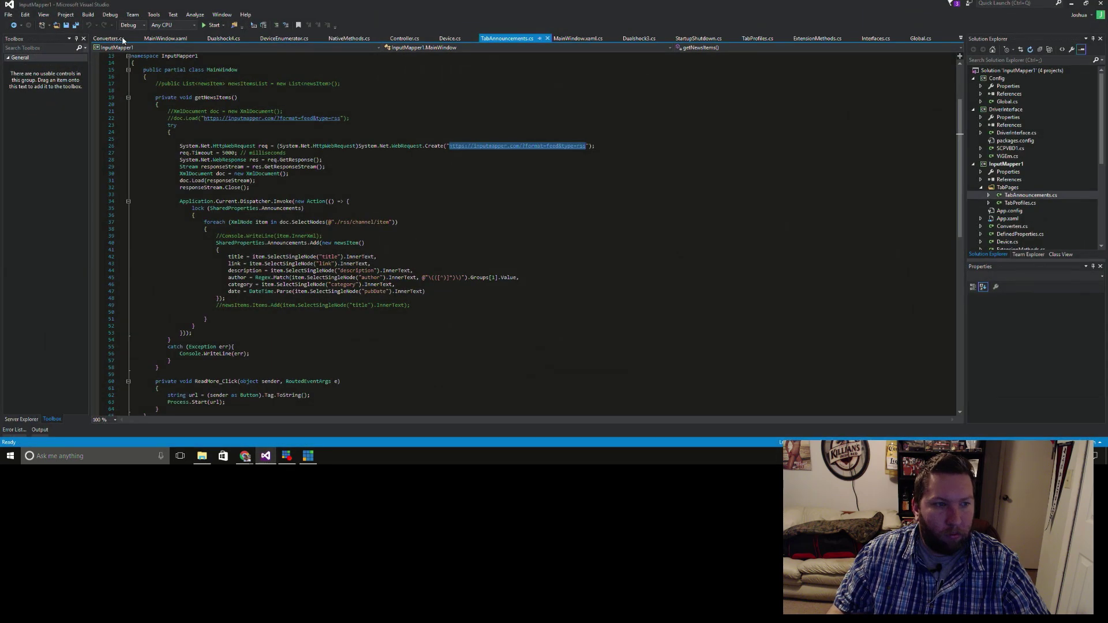
pyautogui.click(213, 25)
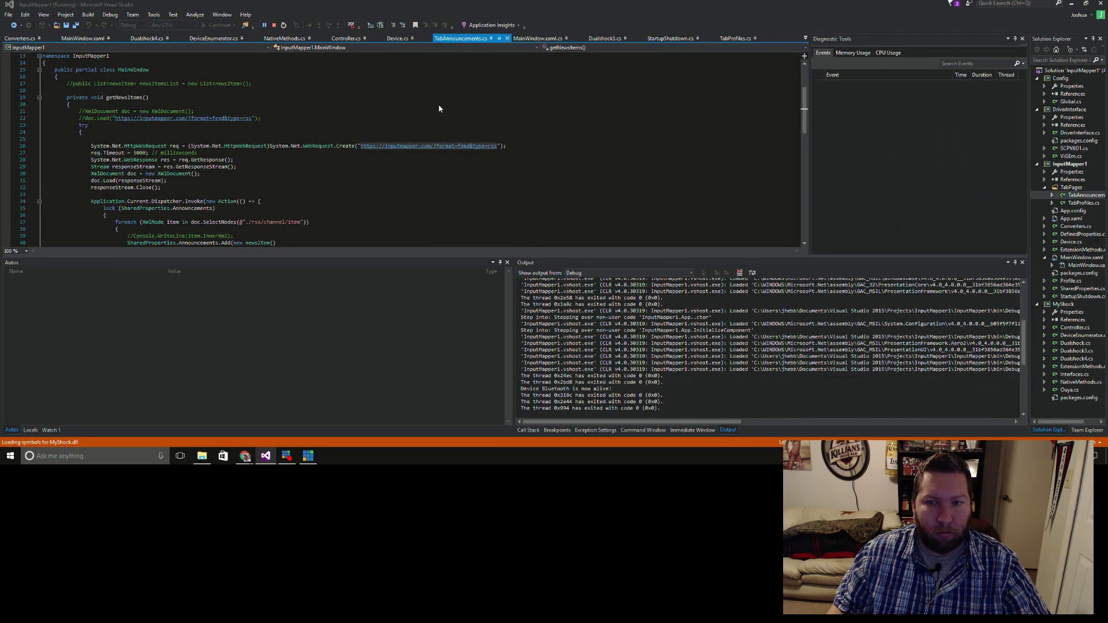
pyautogui.click(1072, 3)
pyautogui.moveTo(237, 60); pyautogui.dragTo(422, 75)
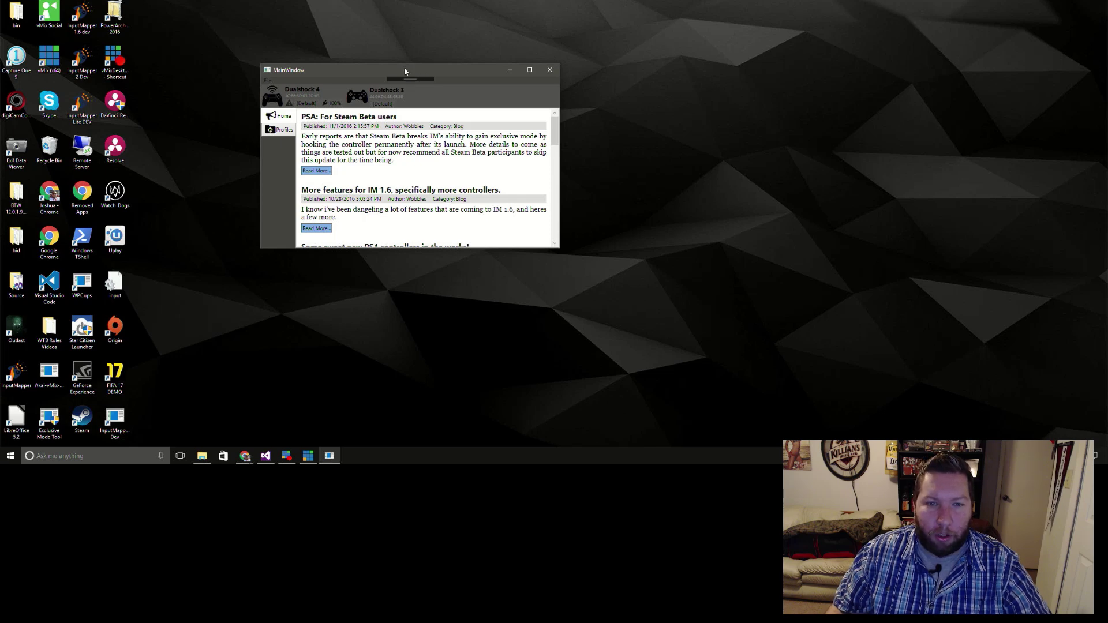
pyautogui.moveTo(405, 71); pyautogui.dragTo(428, 88)
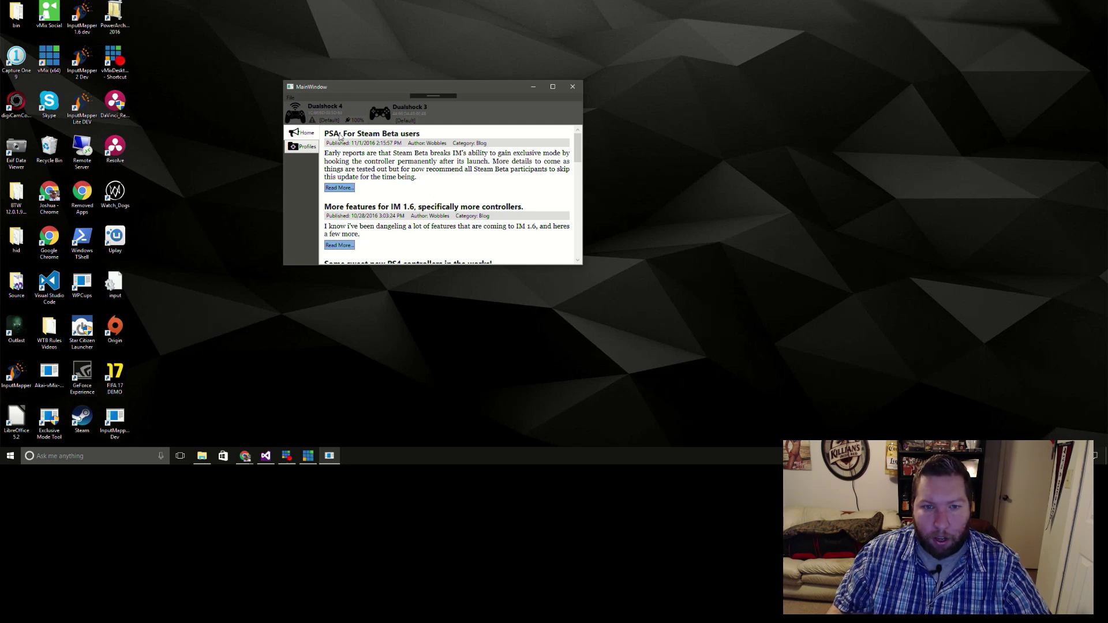
pyautogui.moveTo(377, 91); pyautogui.dragTo(385, 87)
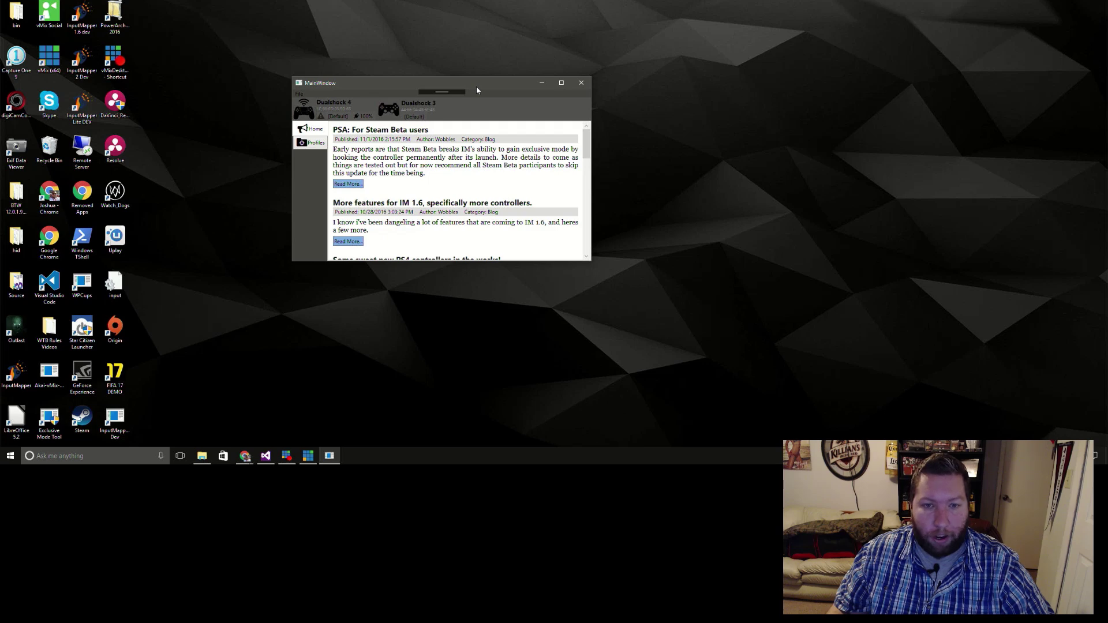
pyautogui.moveTo(476, 90); pyautogui.dragTo(498, 109)
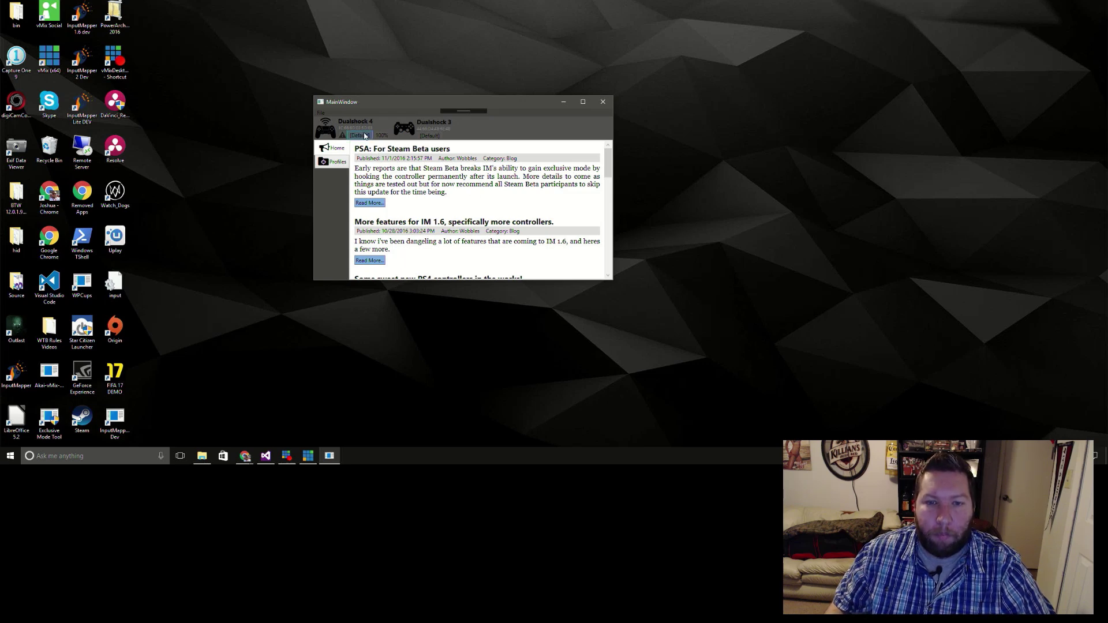
pyautogui.moveTo(397, 104)
pyautogui.mouseDown()
pyautogui.moveTo(402, 91)
pyautogui.moveTo(386, 98)
pyautogui.moveTo(411, 151)
pyautogui.moveTo(456, 149)
pyautogui.moveTo(402, 111)
pyautogui.mouseUp()
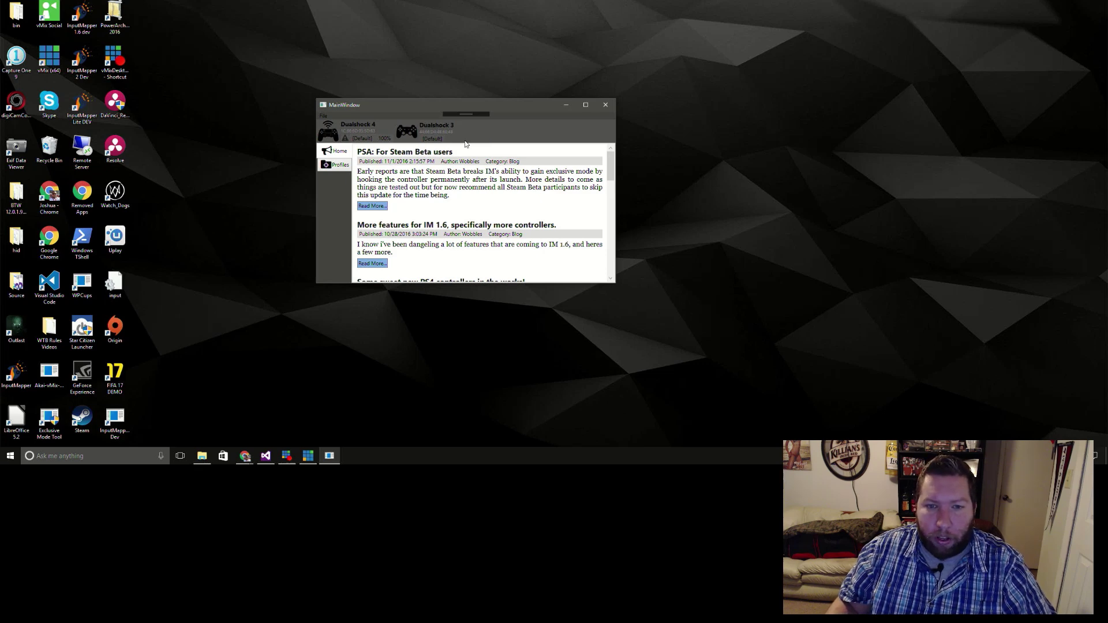
pyautogui.moveTo(460, 110); pyautogui.dragTo(443, 92)
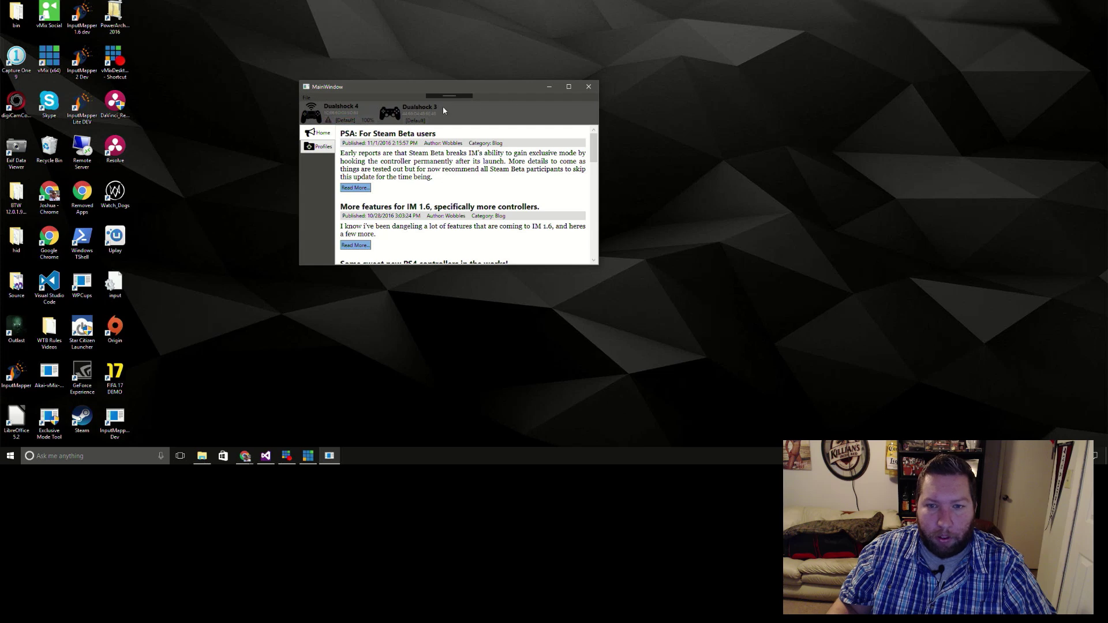
# Assign TestProfile1 to the Dualshock 4 and TestProfile2 to the Dualshock 3, then view Profiles.
pyautogui.moveTo(430, 92); pyautogui.dragTo(430, 96)
pyautogui.click(346, 124)
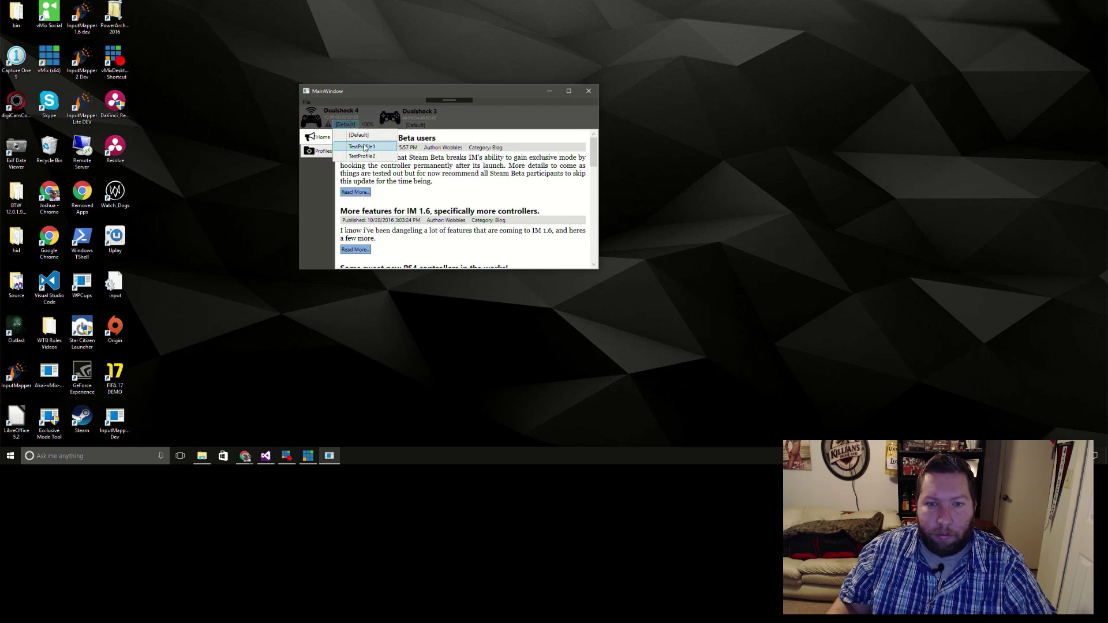
pyautogui.click(380, 147)
pyautogui.click(421, 125)
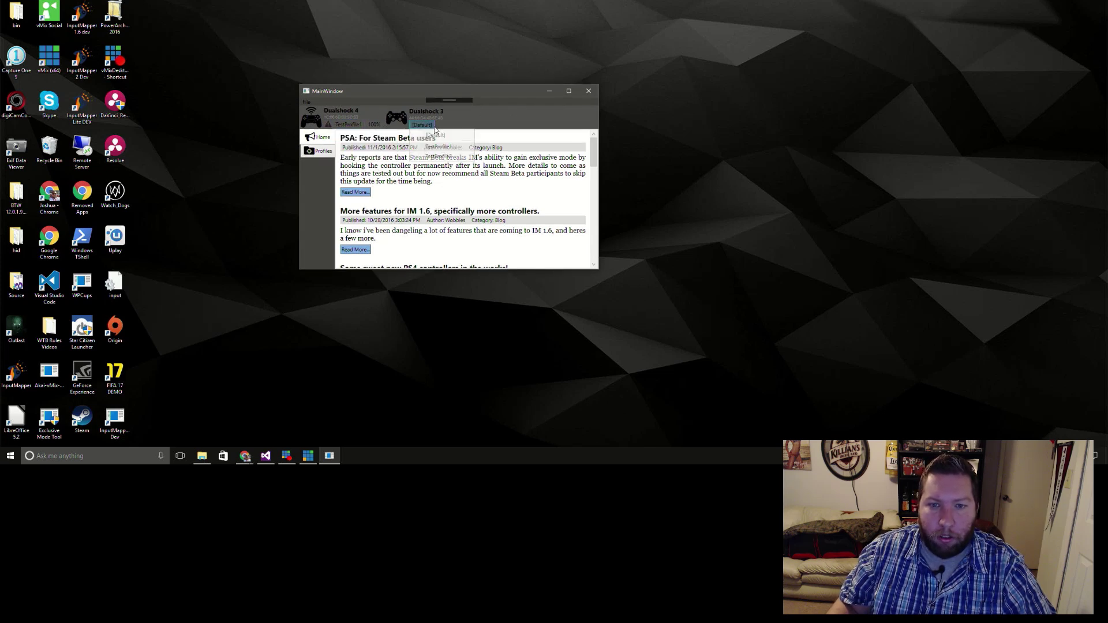
pyautogui.click(428, 156)
pyautogui.moveTo(398, 91); pyautogui.dragTo(410, 81)
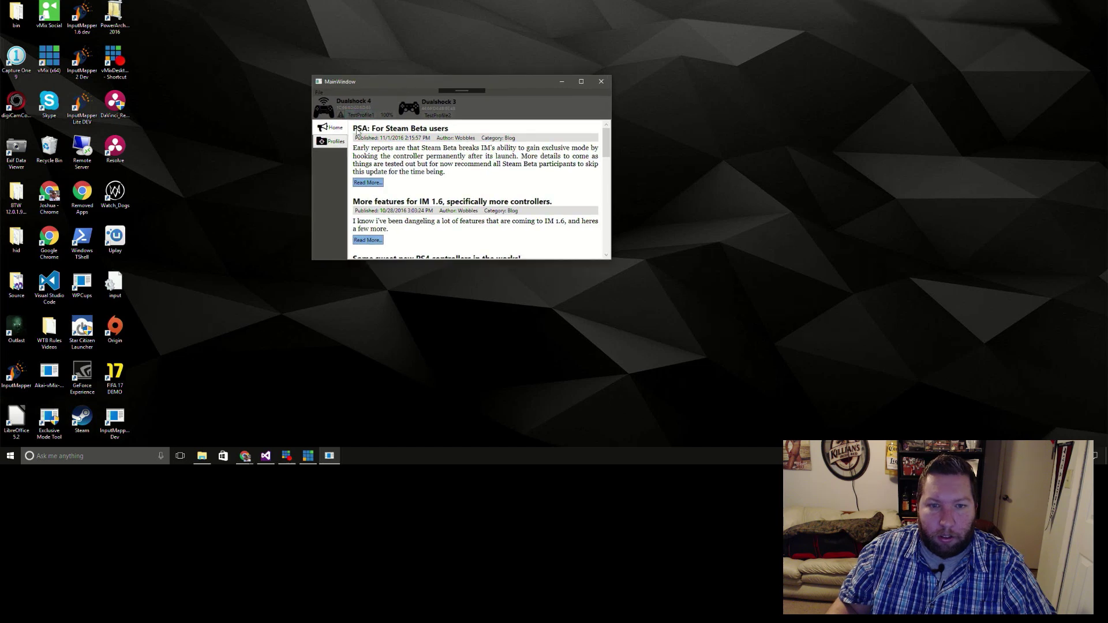
pyautogui.click(339, 147)
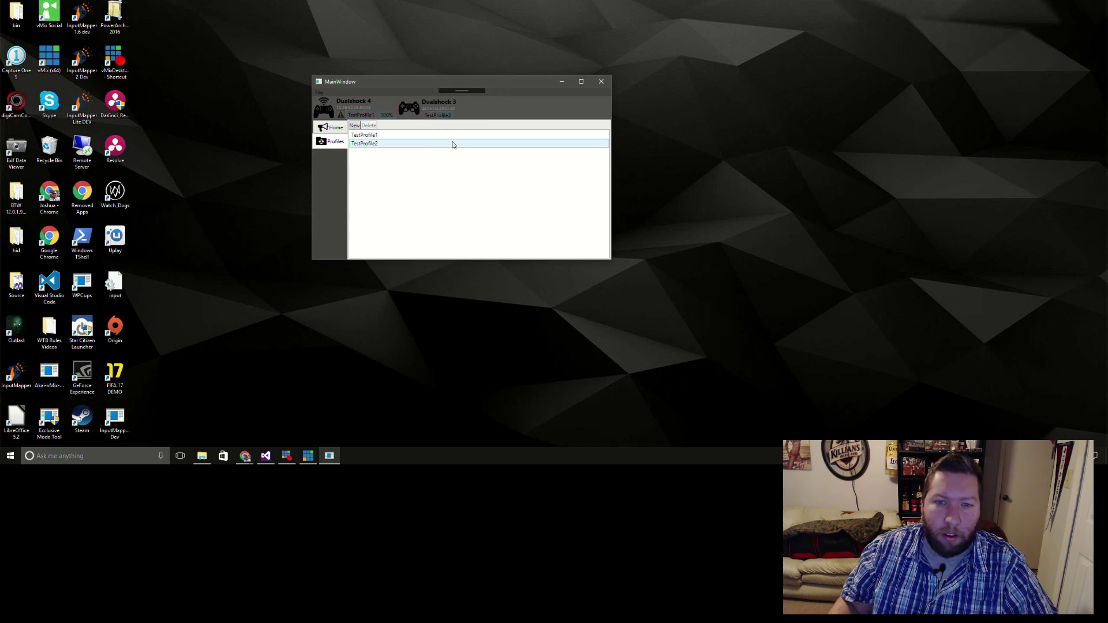
# Create two new profiles and pick a profile for the Dualshock 4.
pyautogui.click(354, 126)
pyautogui.click(354, 126)
pyautogui.click(353, 125)
pyautogui.click(354, 126)
pyautogui.click(354, 126)
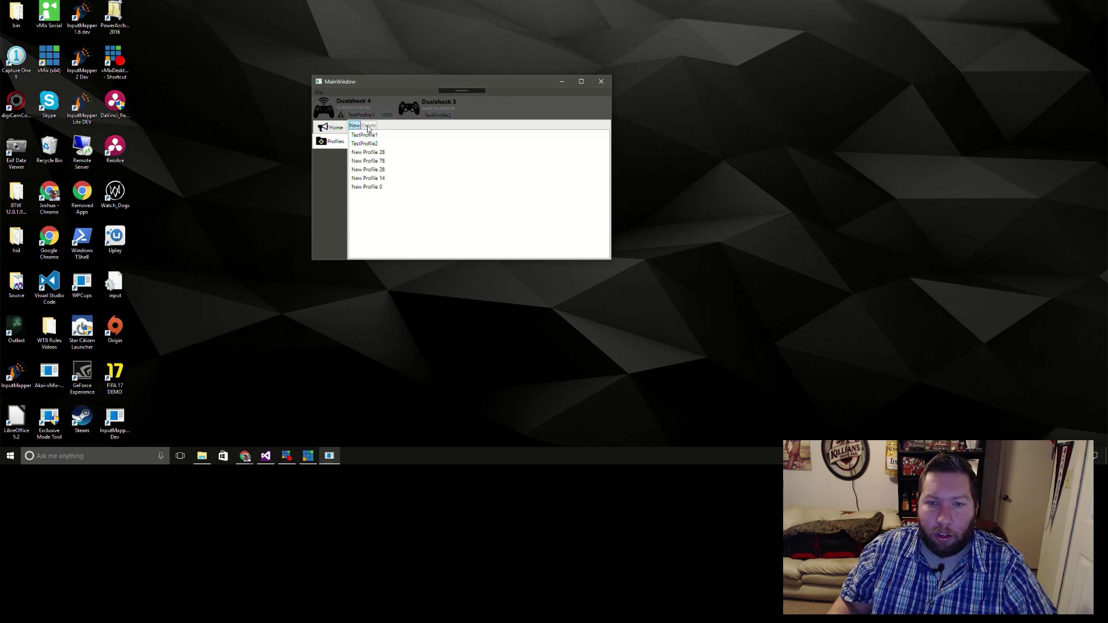
pyautogui.click(437, 115)
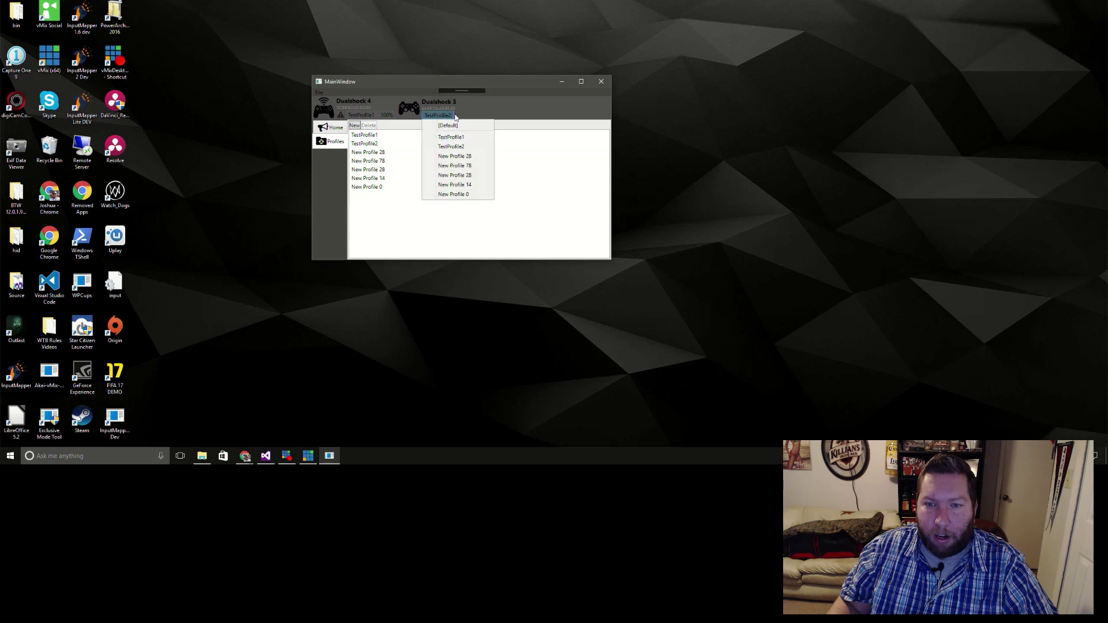
pyautogui.click(367, 117)
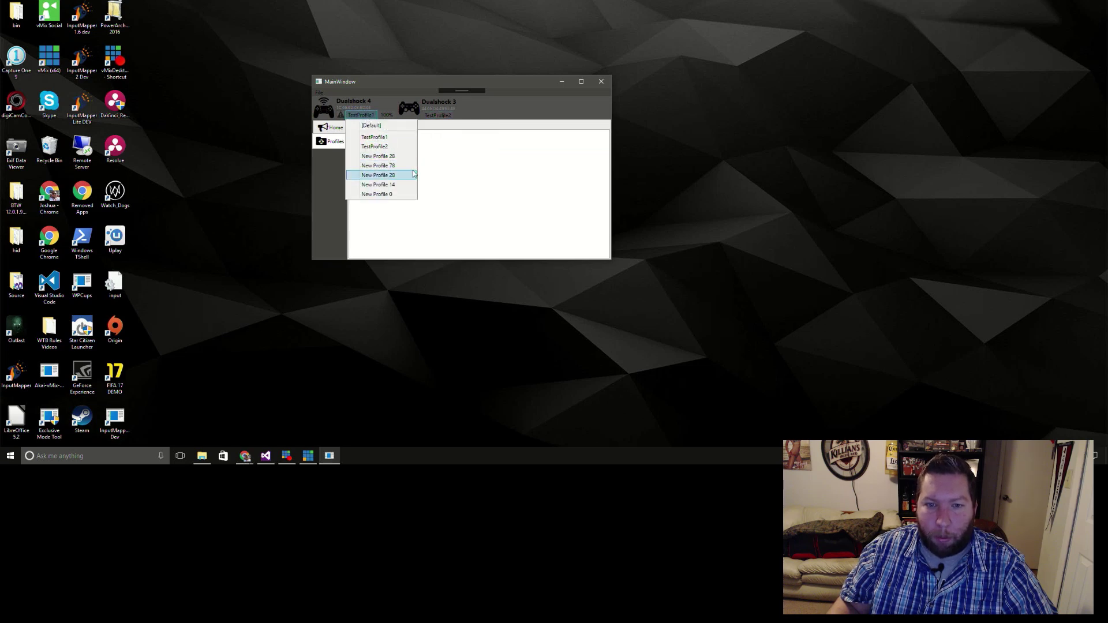
pyautogui.click(372, 167)
# Delete the extra New Profile entries, from New Profile 28 down to New Profile 0.
pyautogui.click(377, 153)
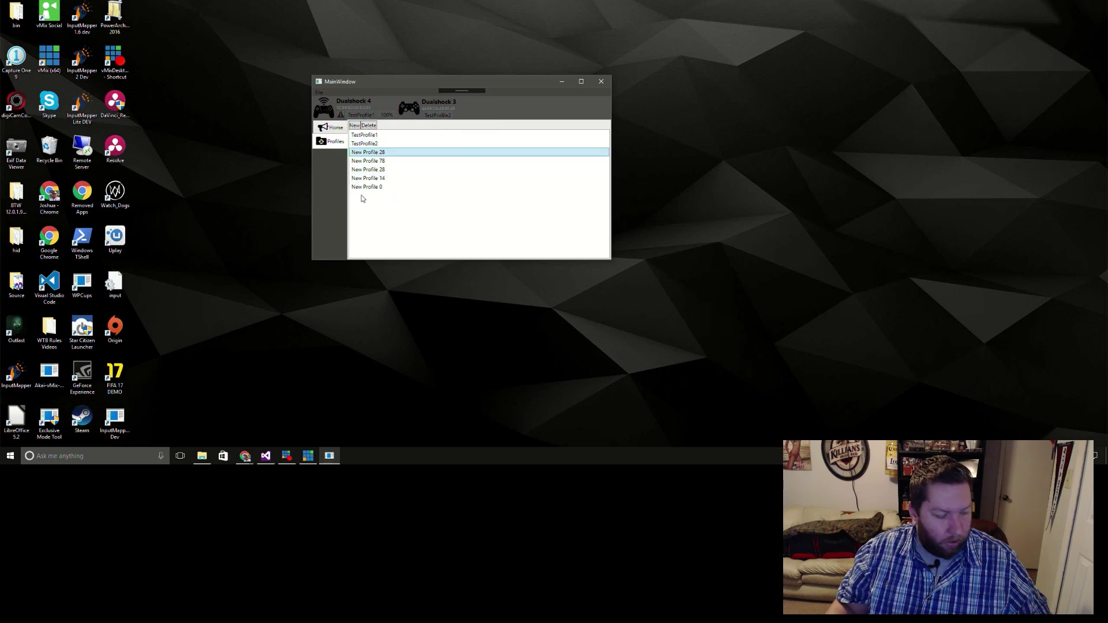
pyautogui.keyDown('shift'); pyautogui.click(364, 187); pyautogui.keyUp('shift')
pyautogui.click(369, 126)
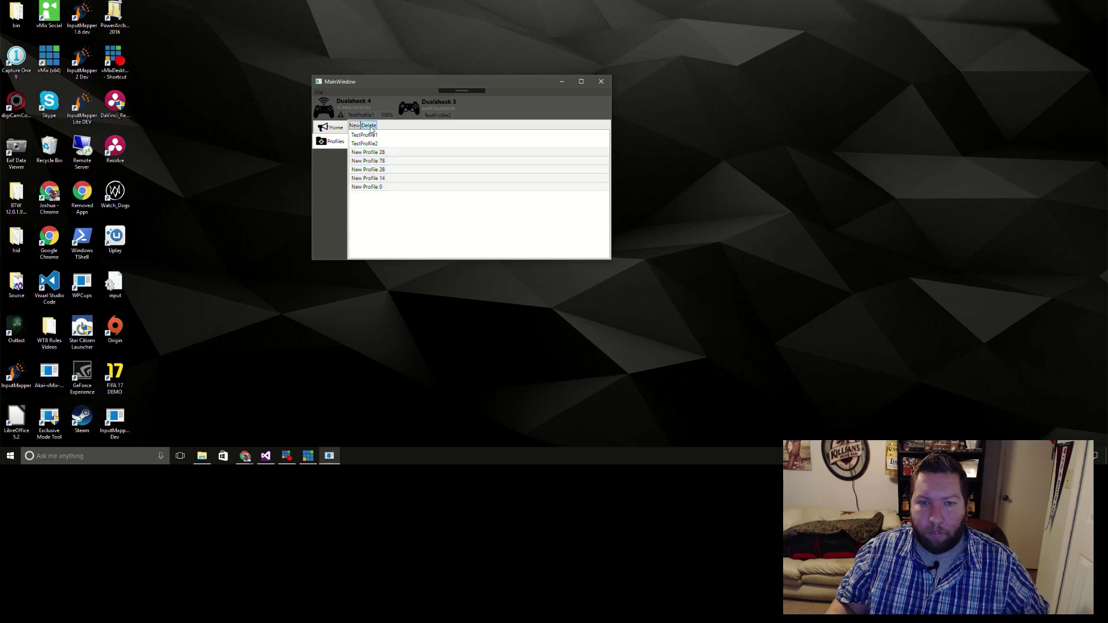
# Assign TestProfile2 to the Dualshock 3 and return to the Home news feed.
pyautogui.click(360, 115)
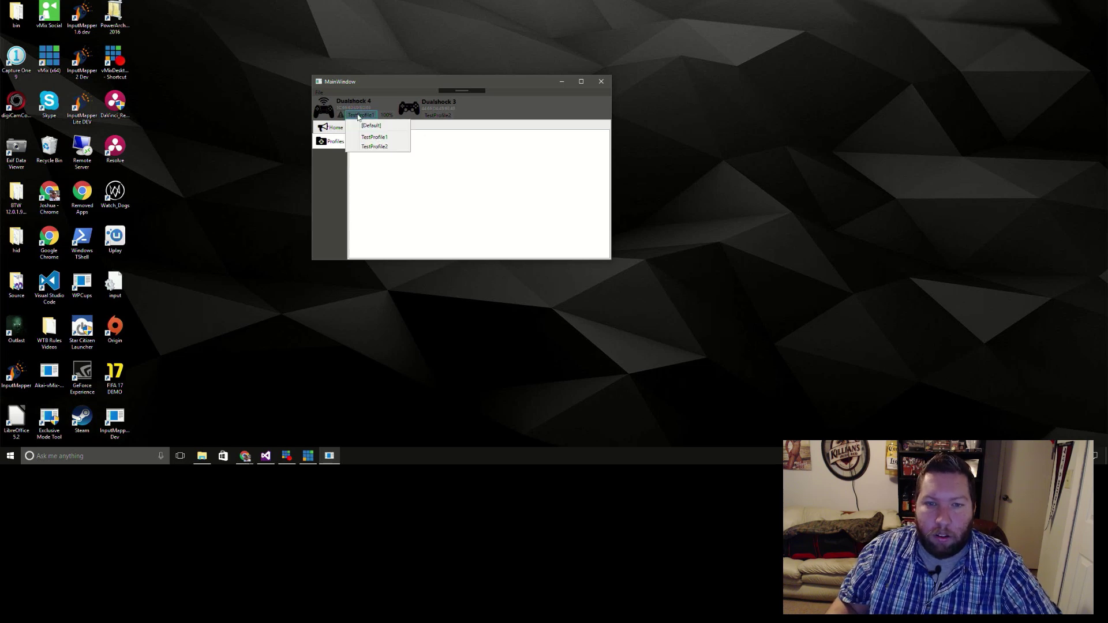
pyautogui.click(447, 116)
pyautogui.click(450, 146)
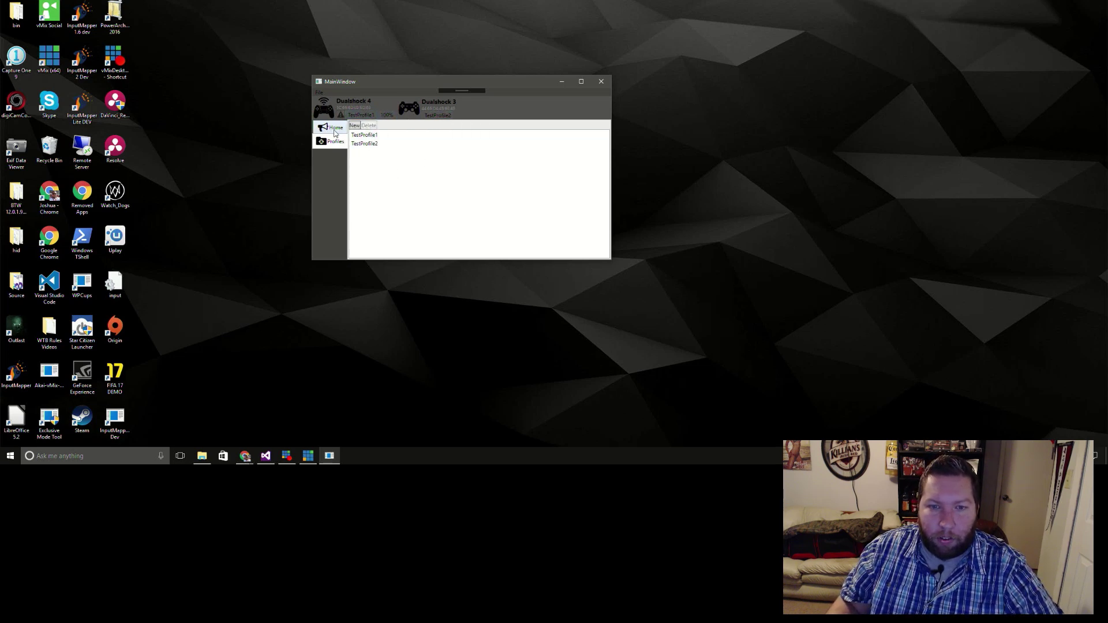
pyautogui.click(335, 131)
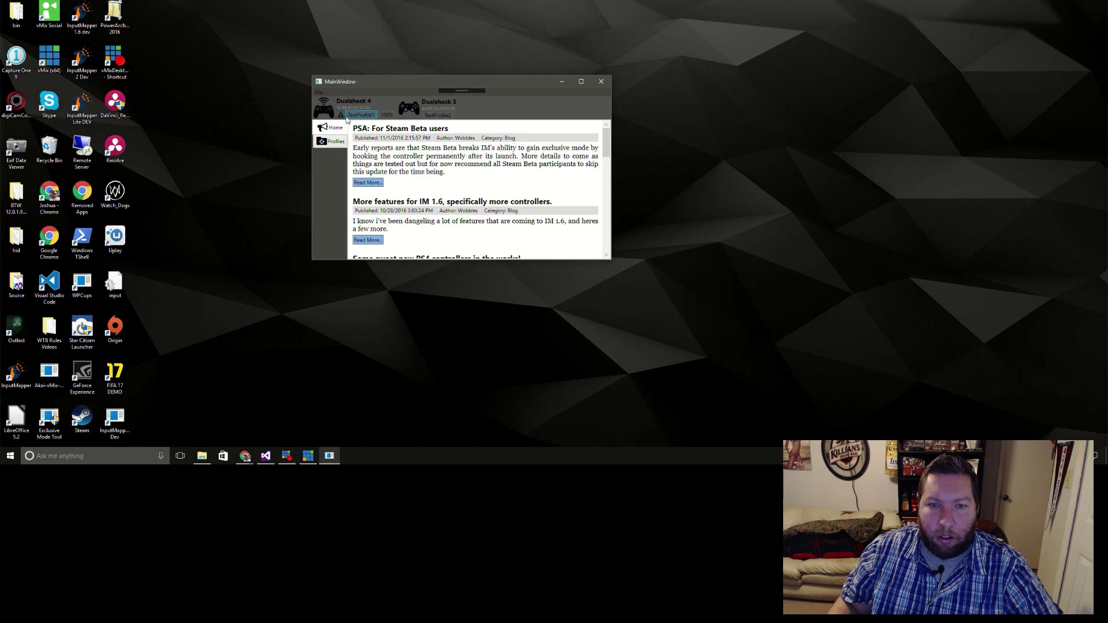
pyautogui.moveTo(380, 87); pyautogui.dragTo(382, 71)
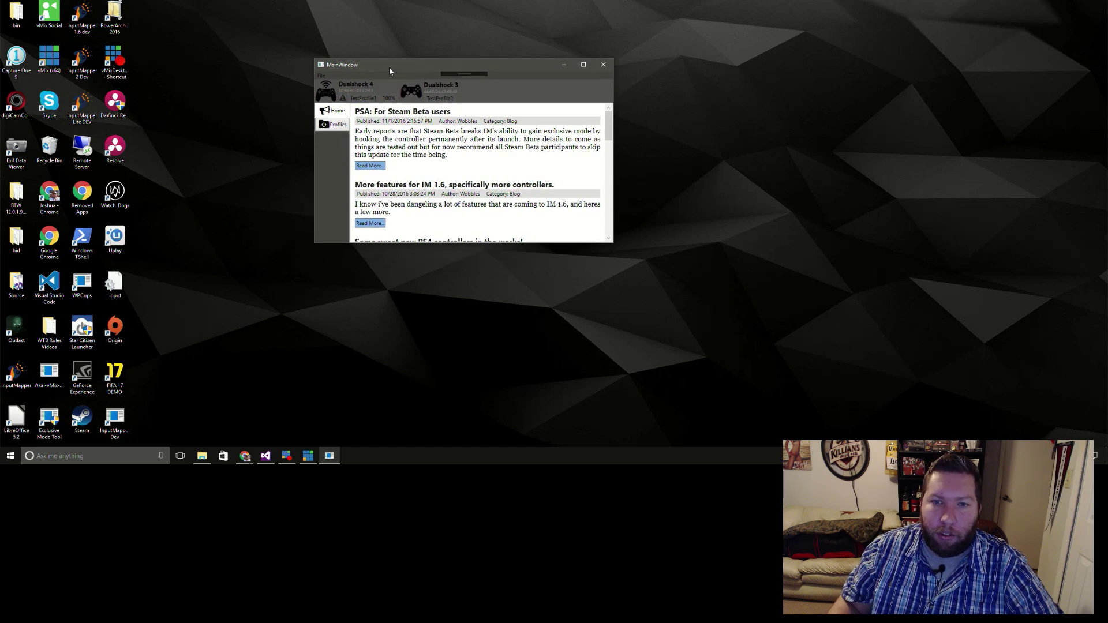
# Nudge the window down, read the Dualshock 4's exclusive-access warning, then switch to Visual Studio.
pyautogui.moveTo(389, 67); pyautogui.dragTo(390, 73)
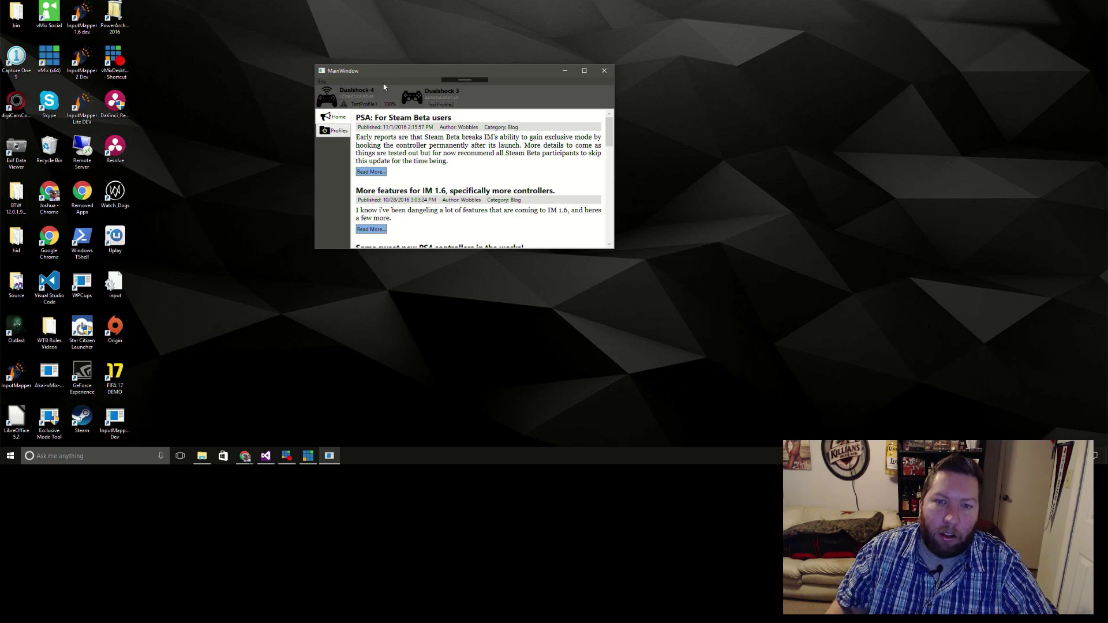
pyautogui.moveTo(343, 104)
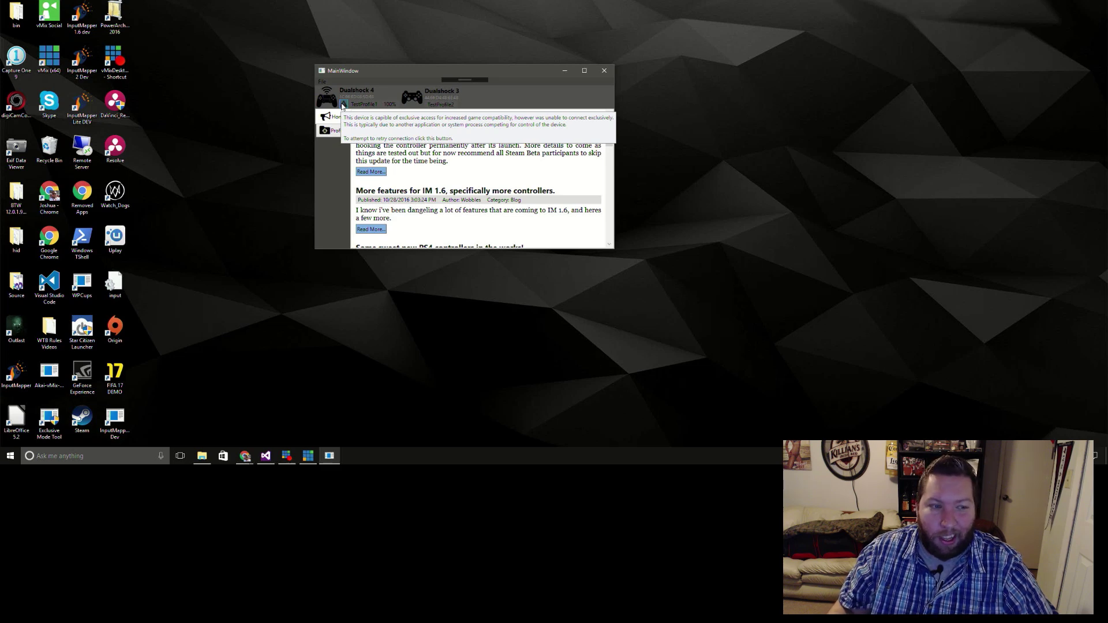
pyautogui.hotkey('alt', 'Tab')
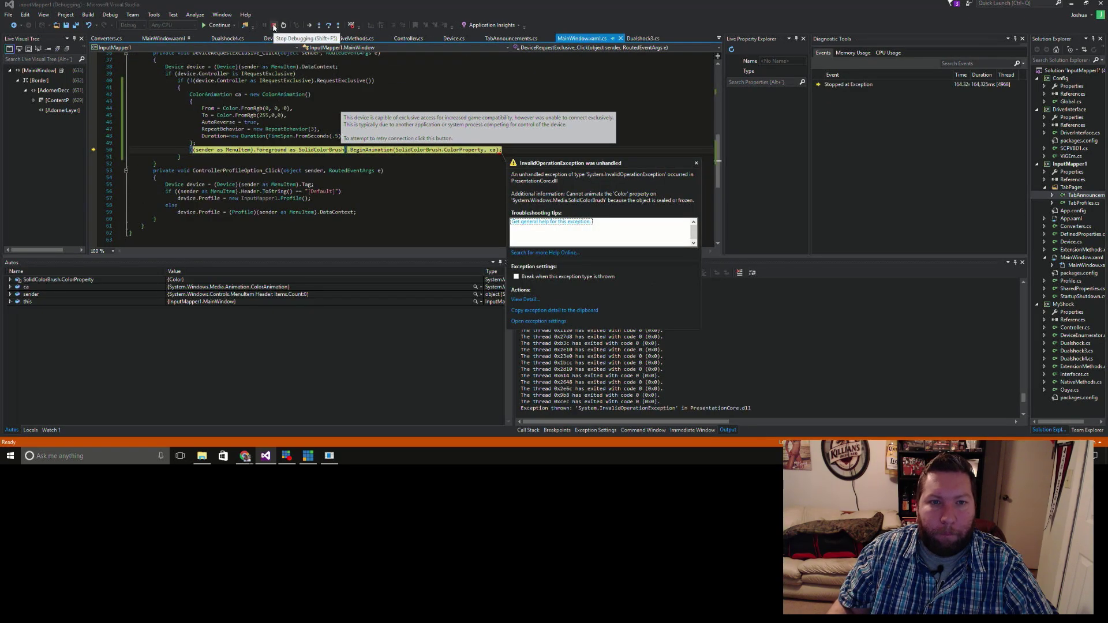
# Stop and restart the InputMapper debug session, minimize Visual Studio, and center the app window.
pyautogui.click(274, 26)
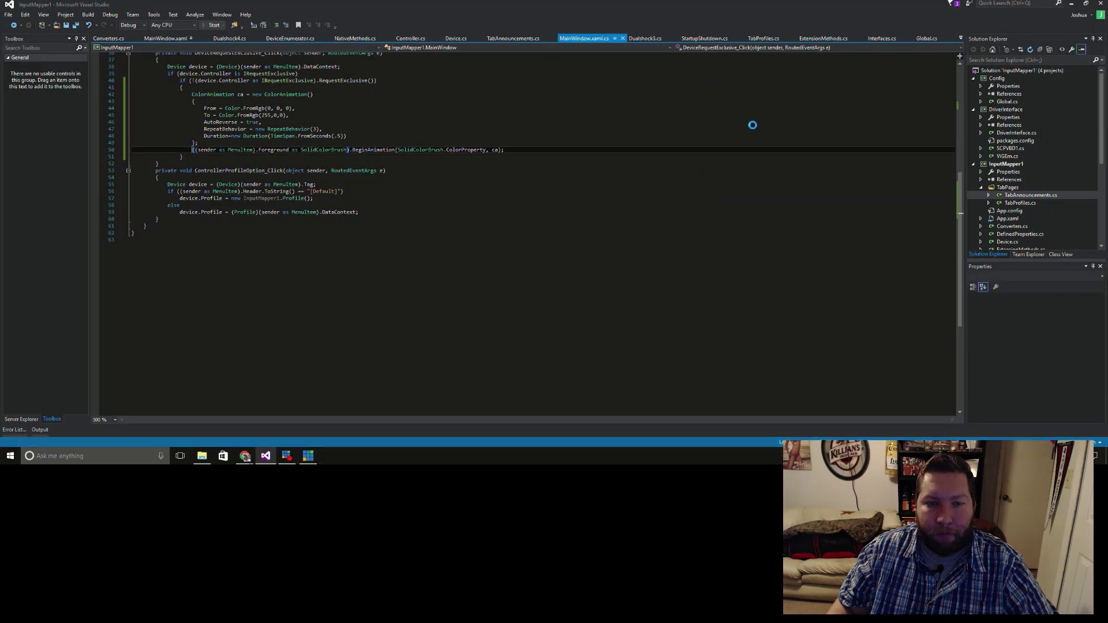
pyautogui.press('F11')
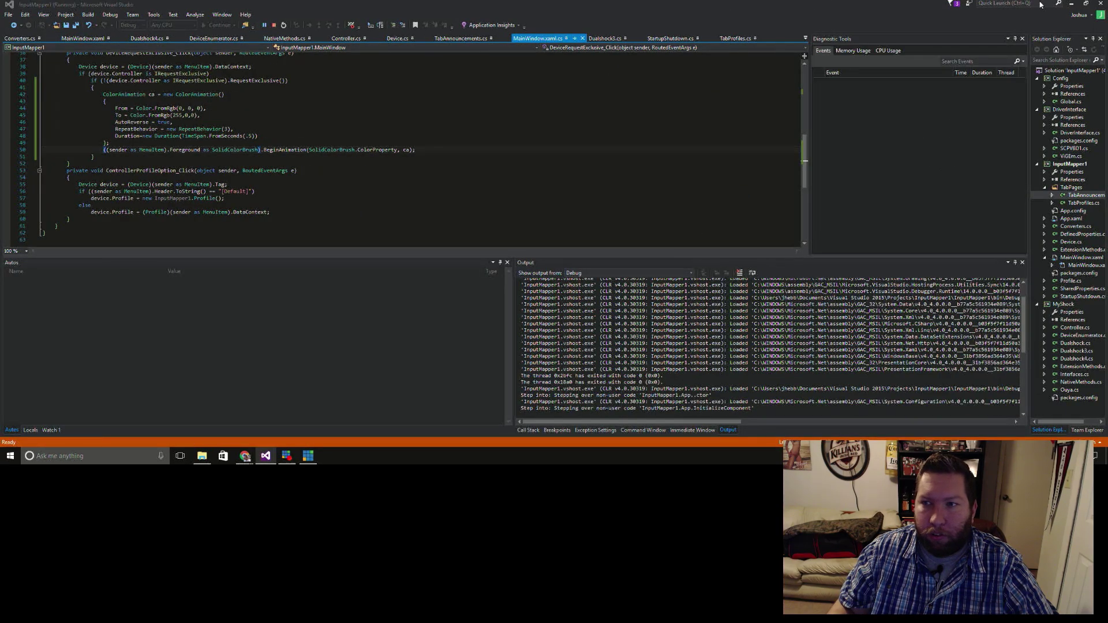
pyautogui.click(1071, 7)
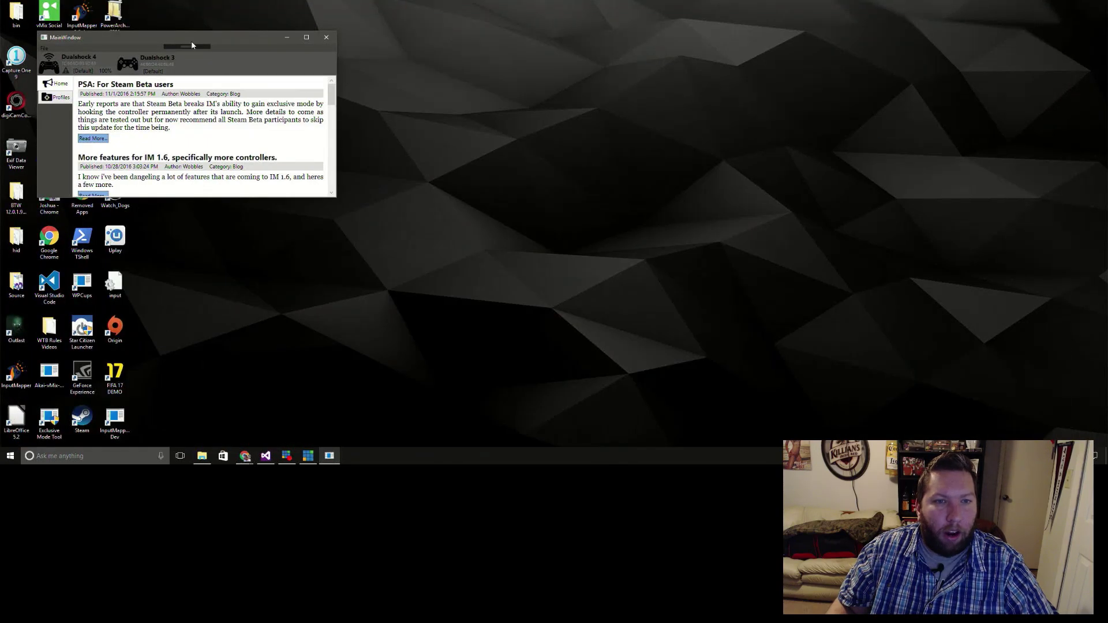
pyautogui.moveTo(191, 40); pyautogui.dragTo(460, 134)
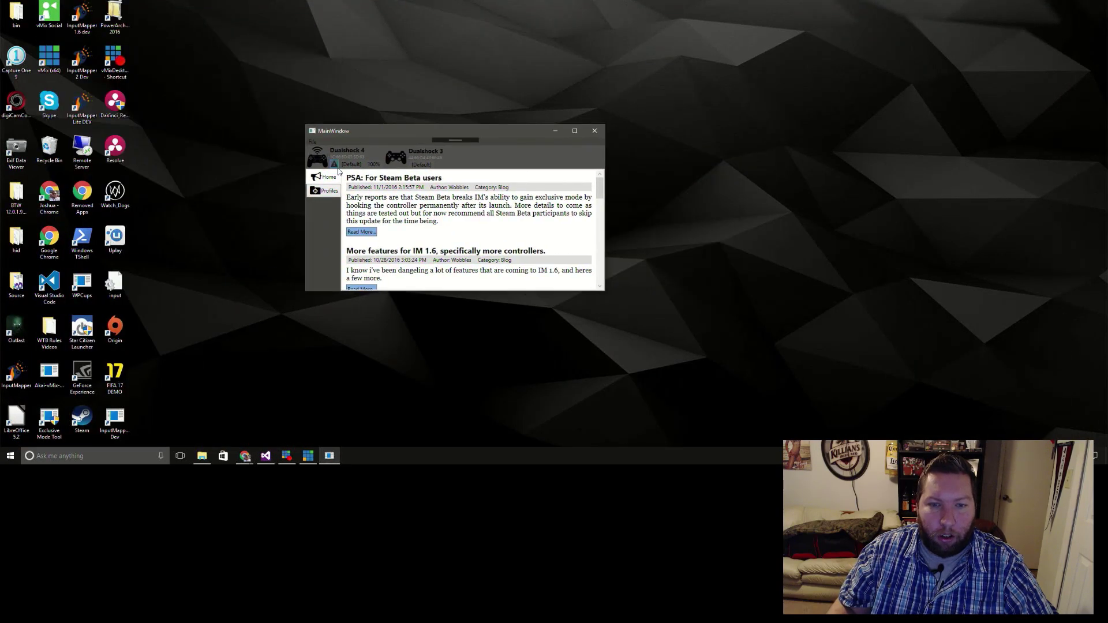
# Shift the app window aside and launch the Exclusive Mode Tool from the desktop.
pyautogui.moveTo(390, 131); pyautogui.dragTo(412, 137)
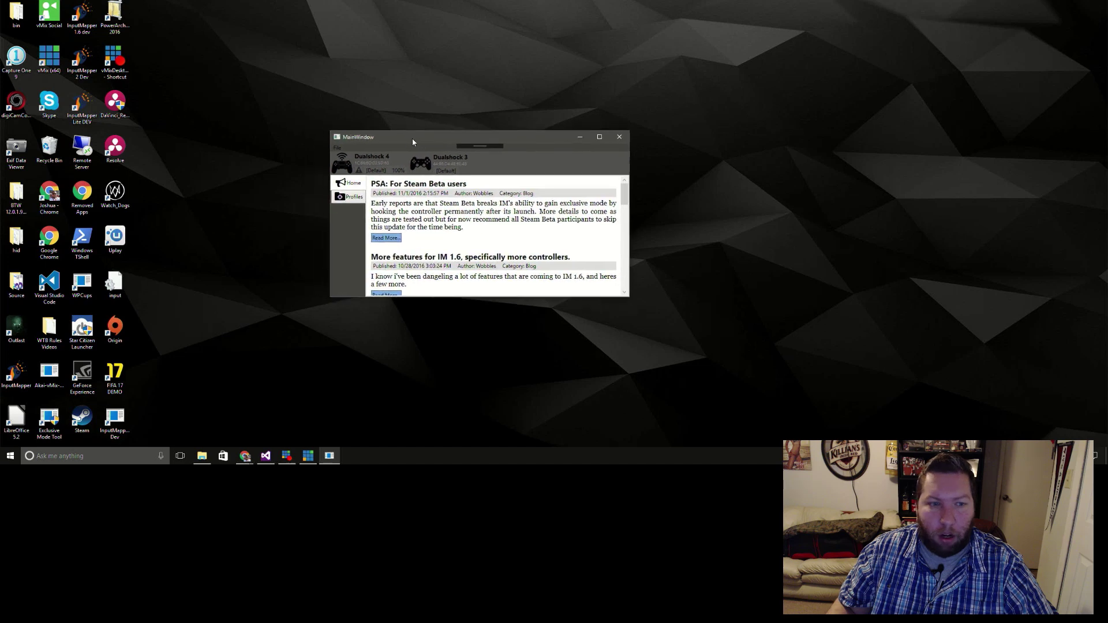
pyautogui.click(212, 166)
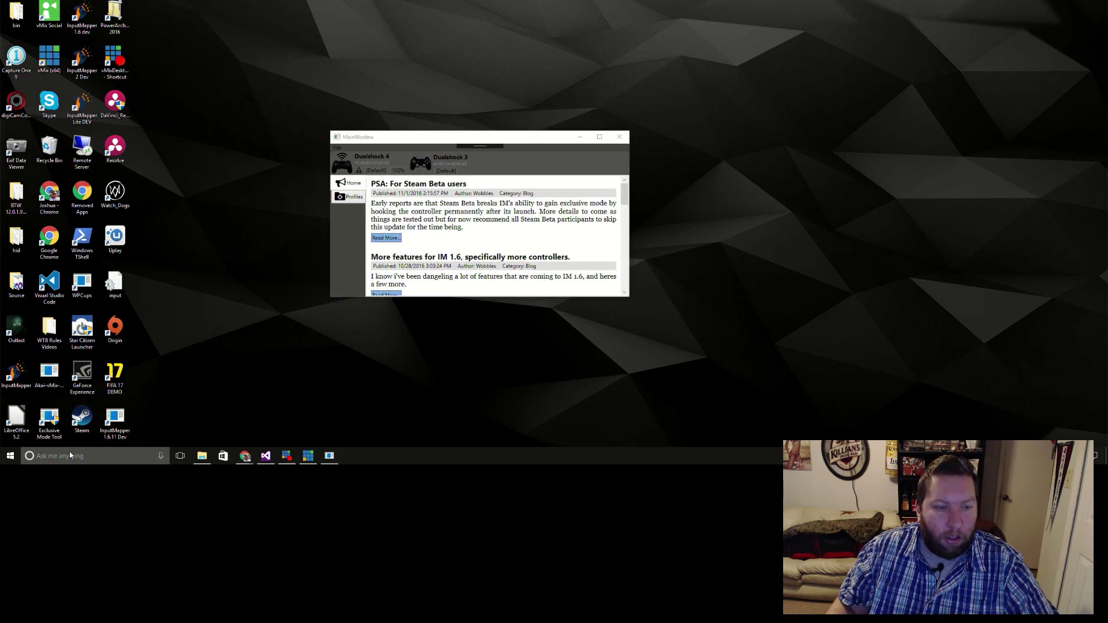
pyautogui.click(49, 421)
pyautogui.doubleClick(48, 422)
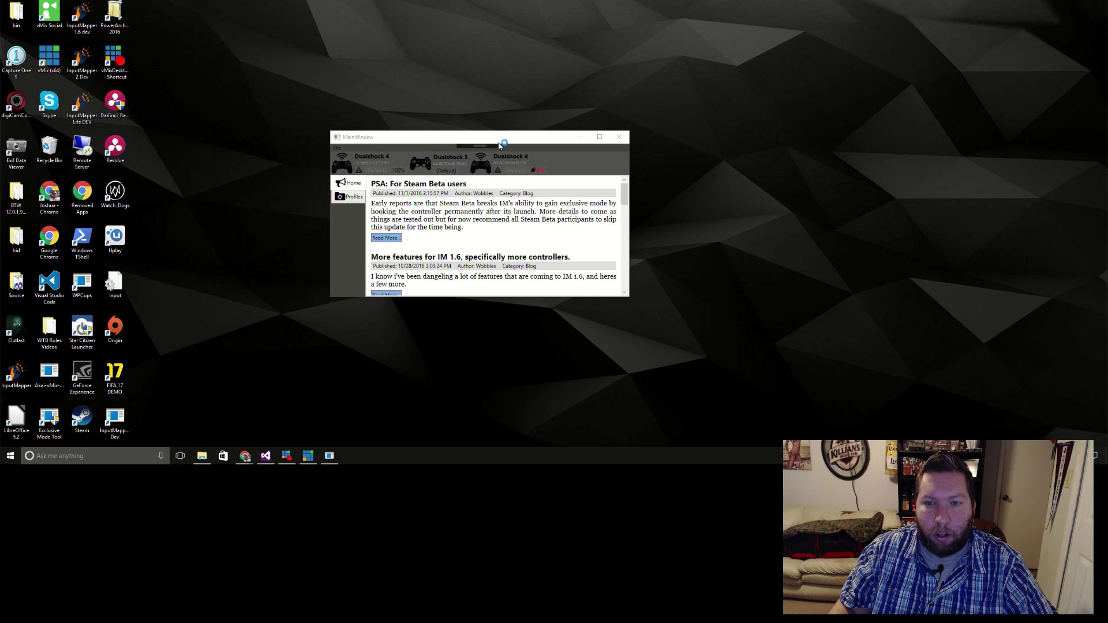
# Retry the first Dualshock 4's exclusive connection and drag the window's top edge taller.
pyautogui.moveTo(499, 145); pyautogui.dragTo(493, 124)
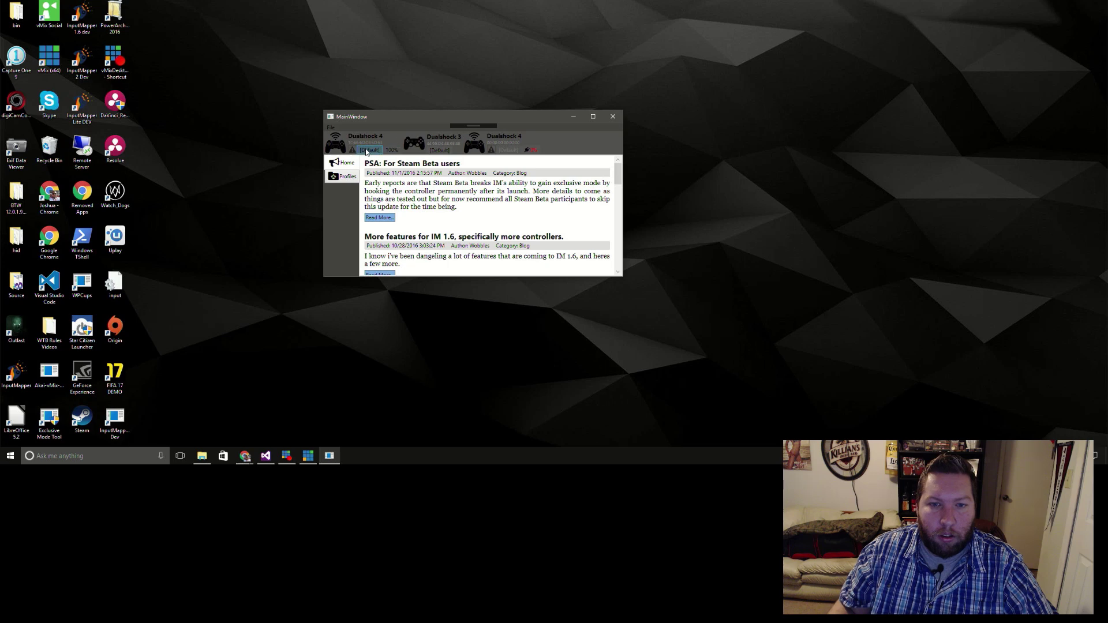
pyautogui.moveTo(353, 150)
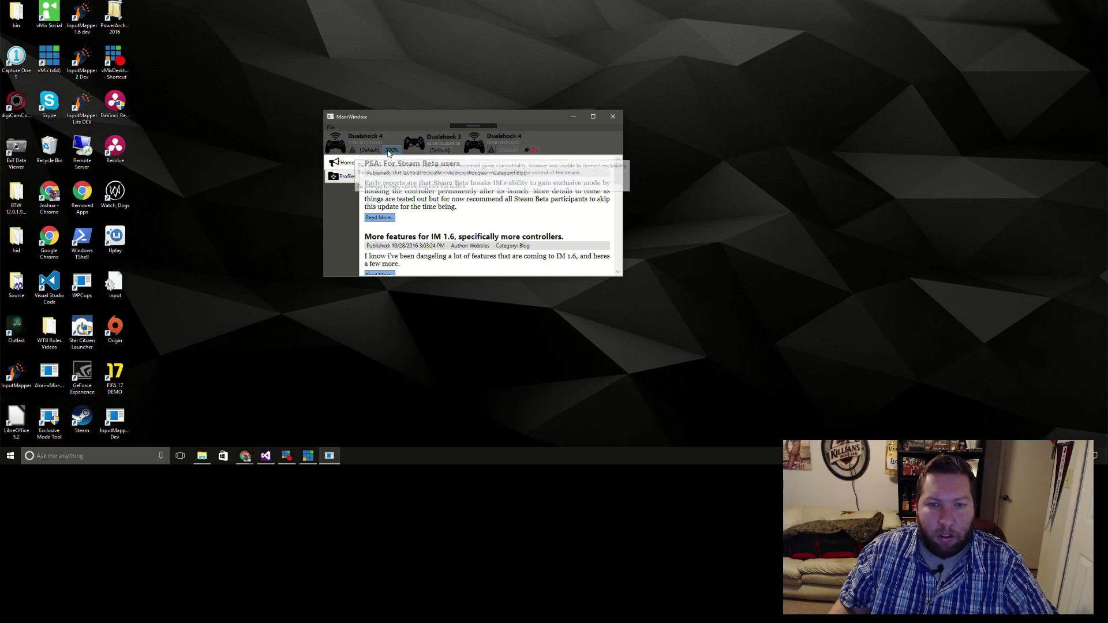
pyautogui.click(352, 151)
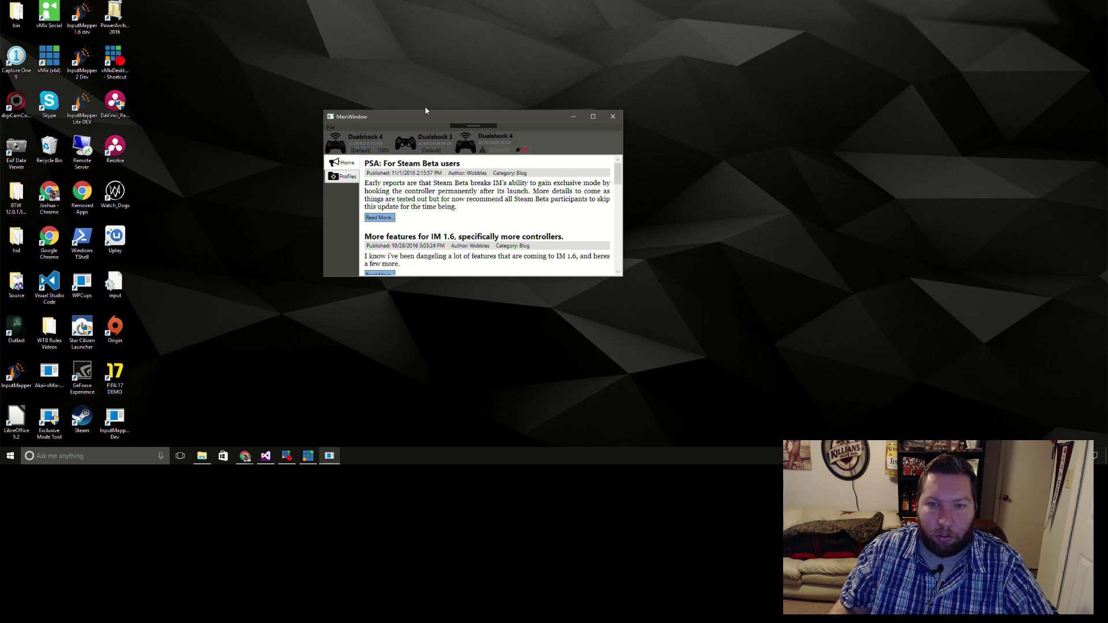
pyautogui.moveTo(424, 110); pyautogui.dragTo(425, 96)
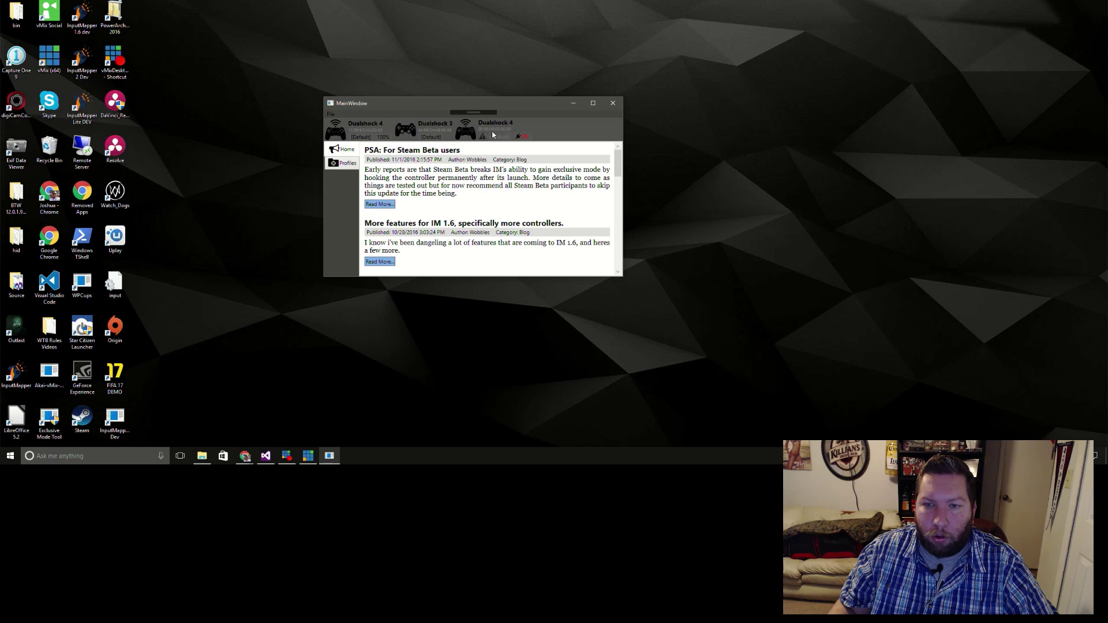
pyautogui.moveTo(510, 101); pyautogui.dragTo(511, 87)
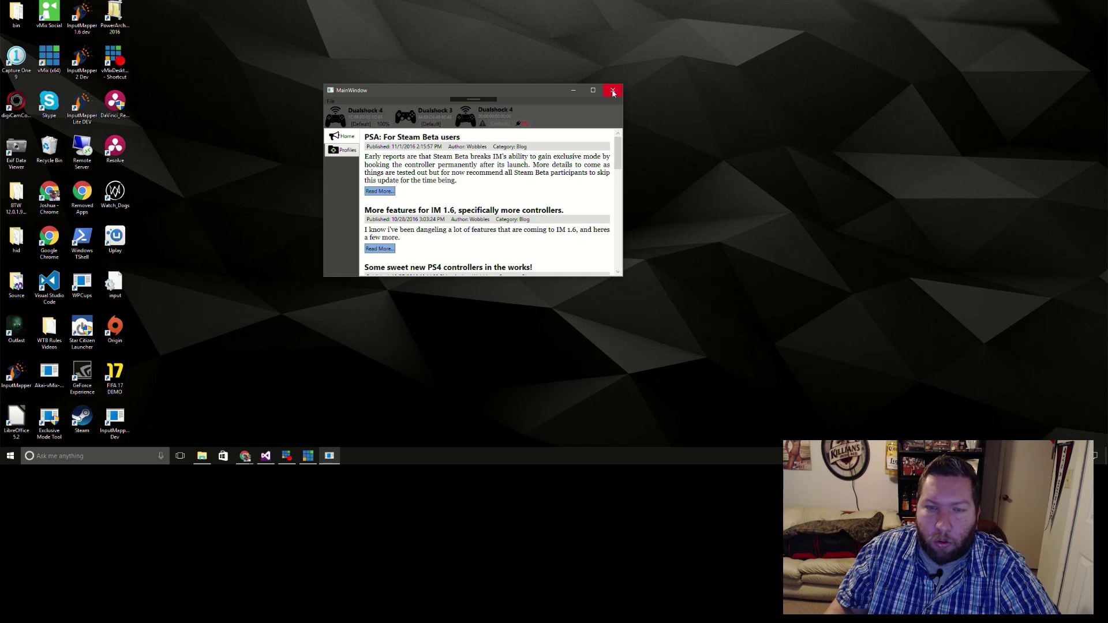
# Drag the top edge up repeatedly until the third news post about new PS4 controllers fits.
pyautogui.moveTo(527, 85); pyautogui.dragTo(534, 61)
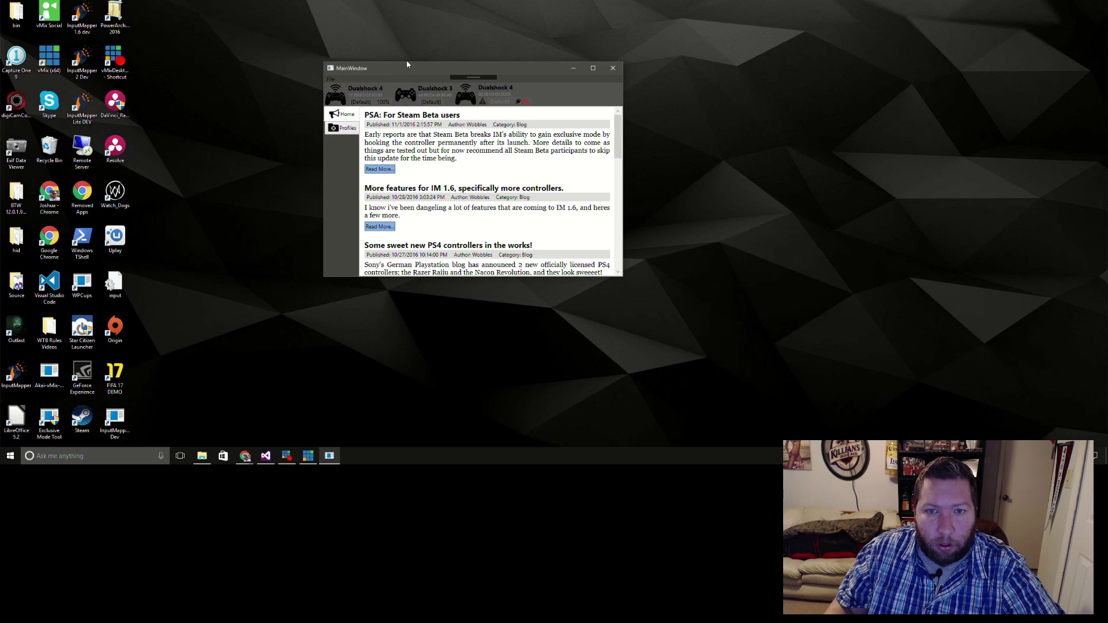
pyautogui.moveTo(406, 61); pyautogui.dragTo(405, 58)
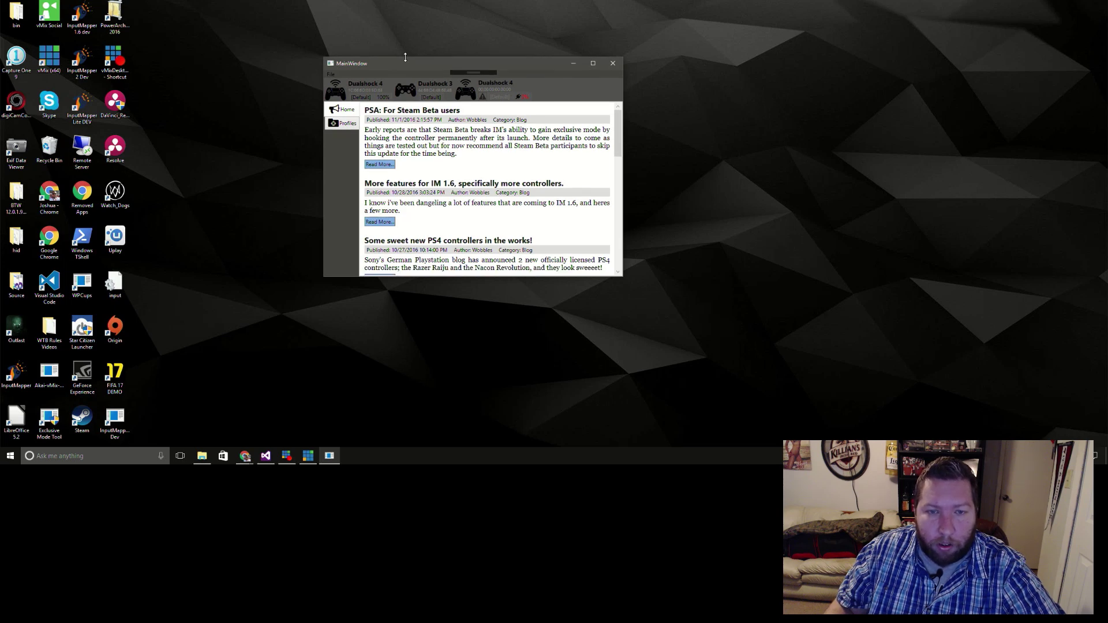
pyautogui.moveTo(403, 58); pyautogui.dragTo(405, 56)
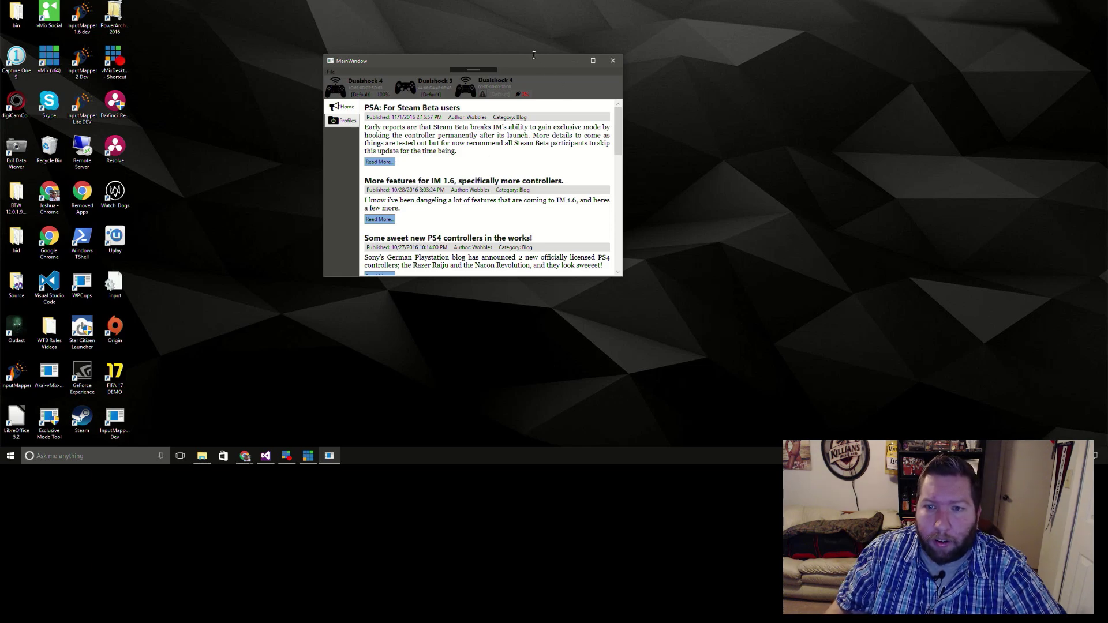
pyautogui.moveTo(533, 56); pyautogui.dragTo(534, 48)
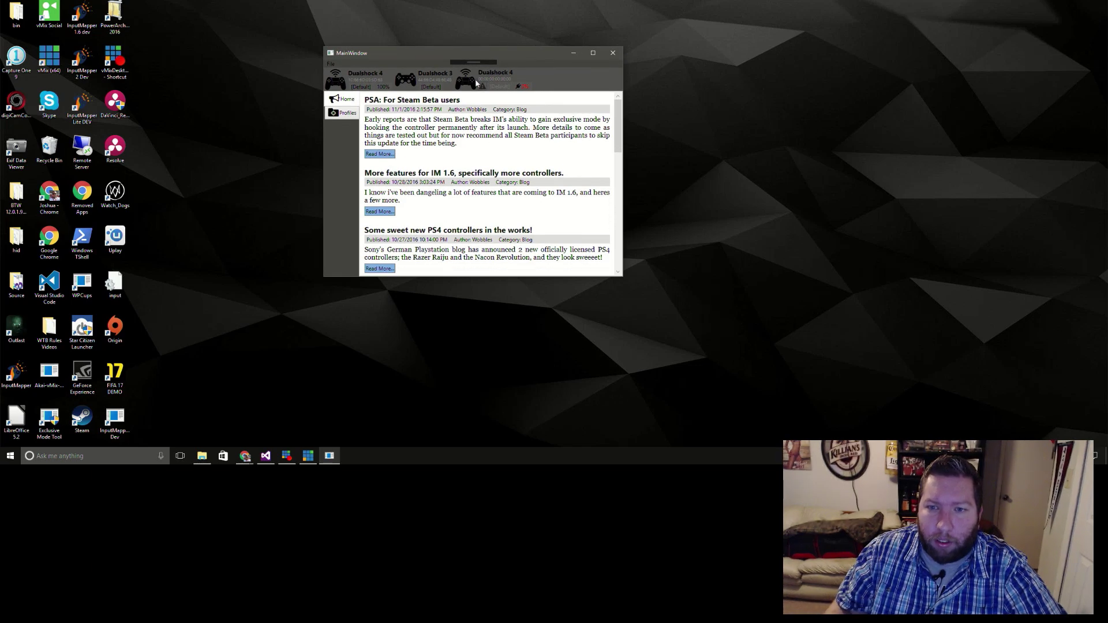